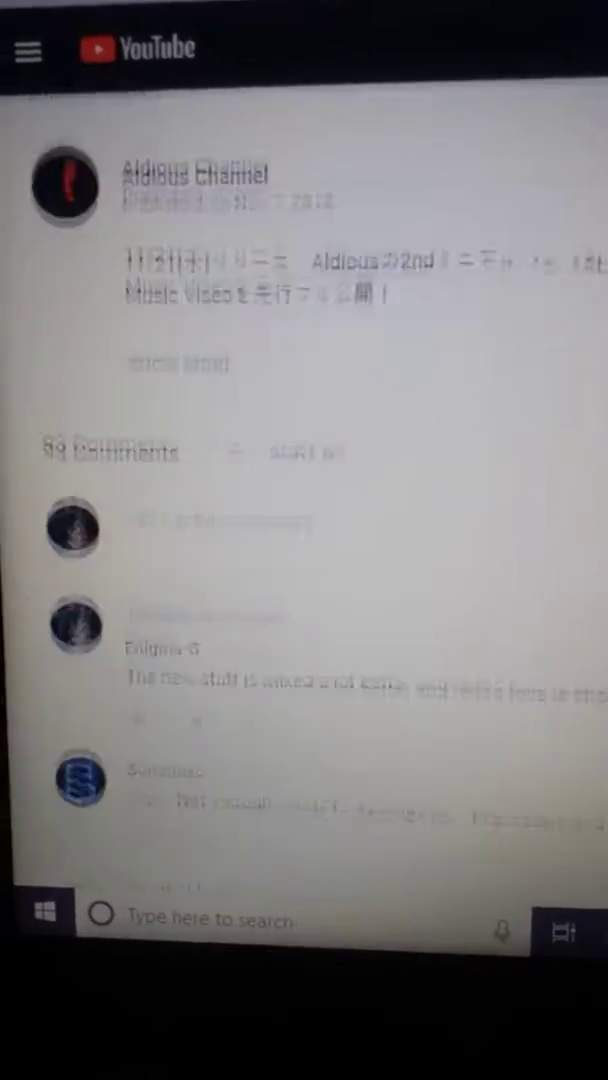
pyautogui.scroll(-2, 300, 500)
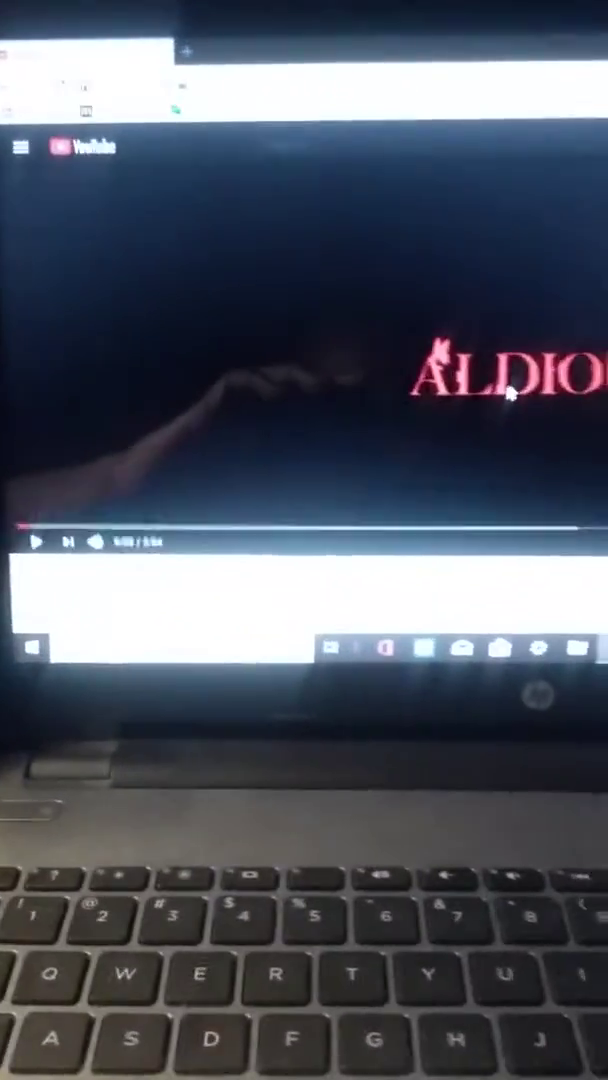
pyautogui.scroll(-5, 528, 418)
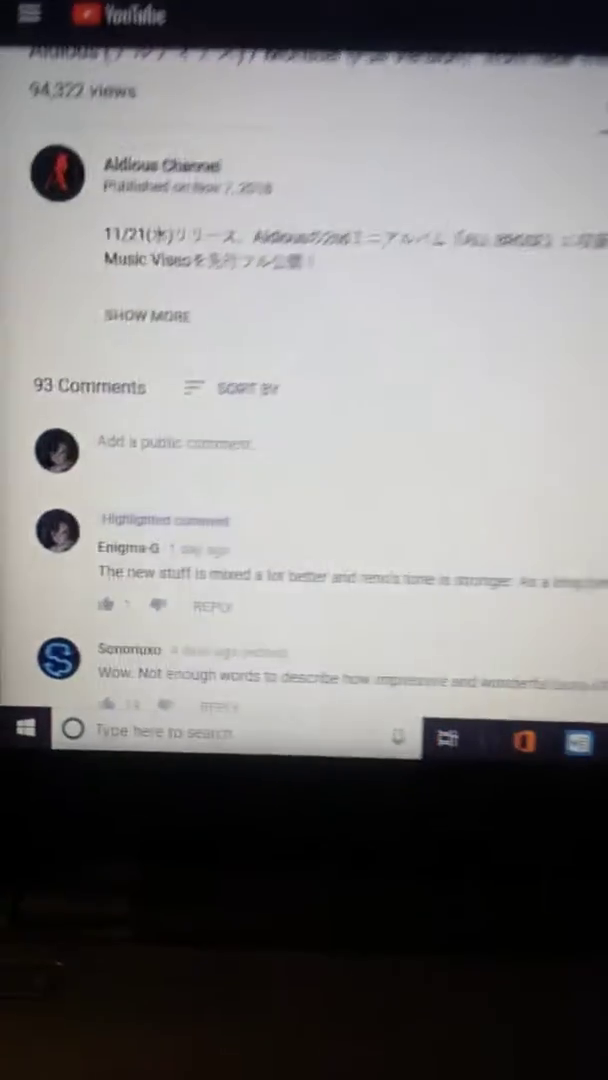
pyautogui.scroll(-3, 300, 450)
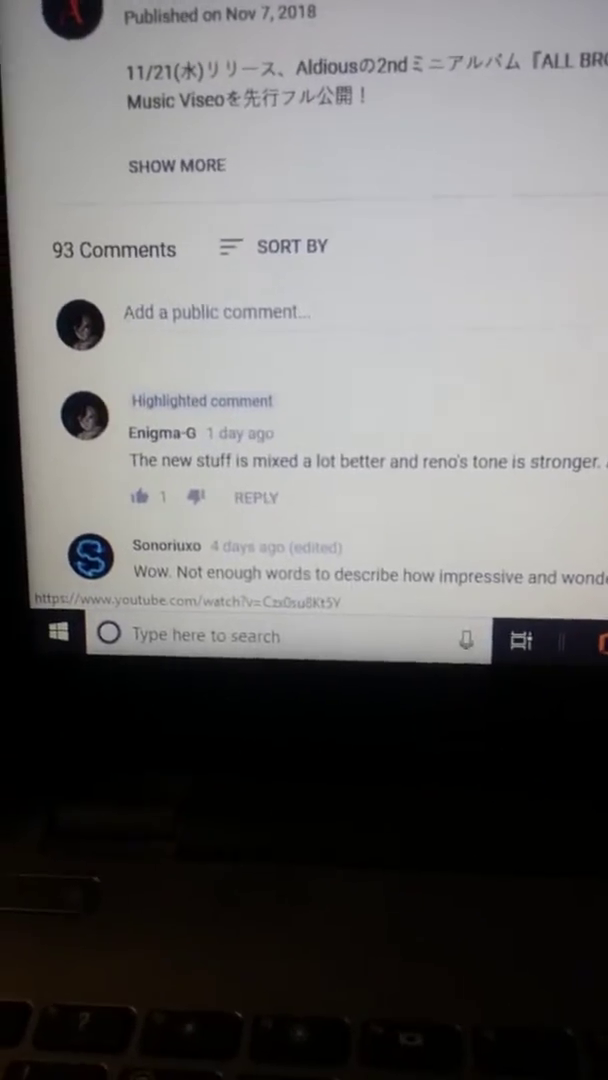
pyautogui.scroll(5, 300, 400)
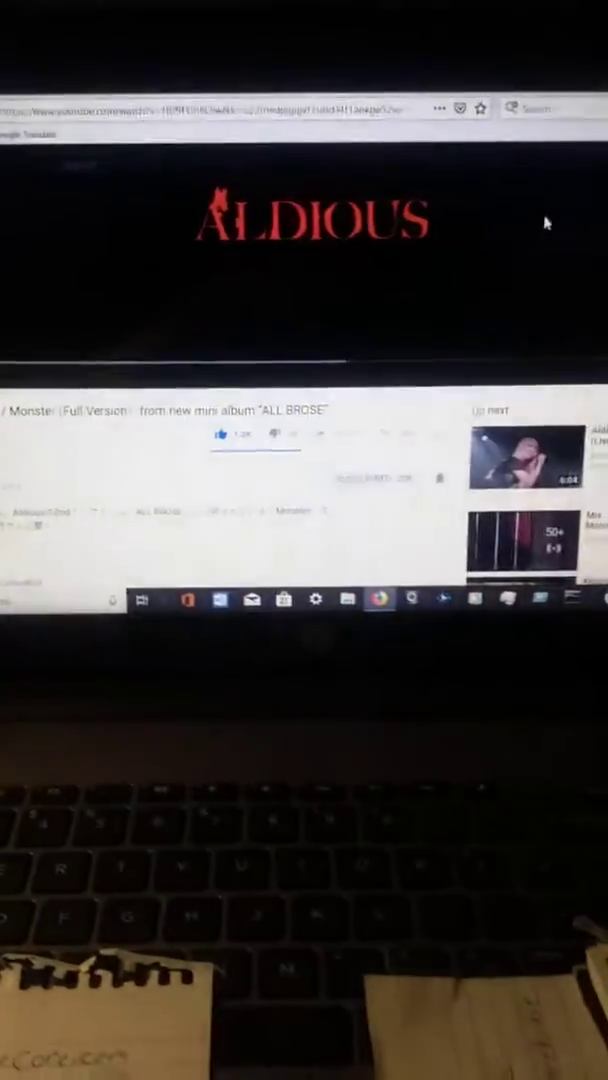